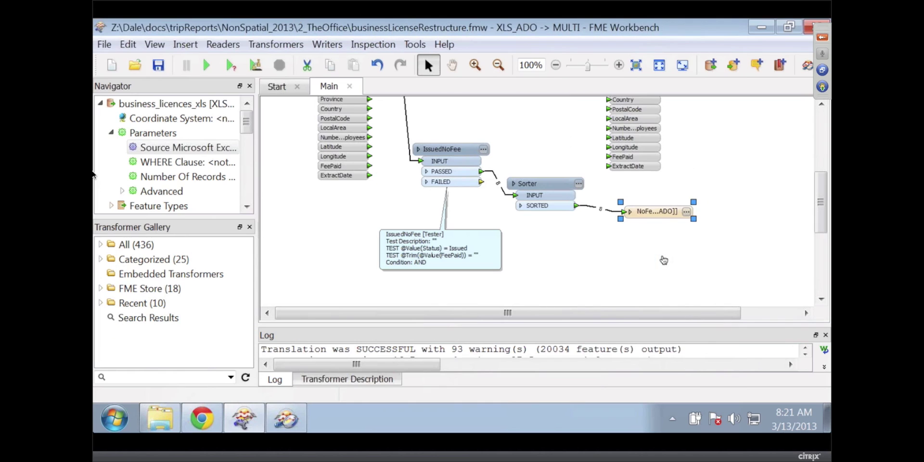
Step: Discard the business license workspace, open chargeMeTesla.fmw, and review TeslaLogin's HTTP POST settings
click(350, 86)
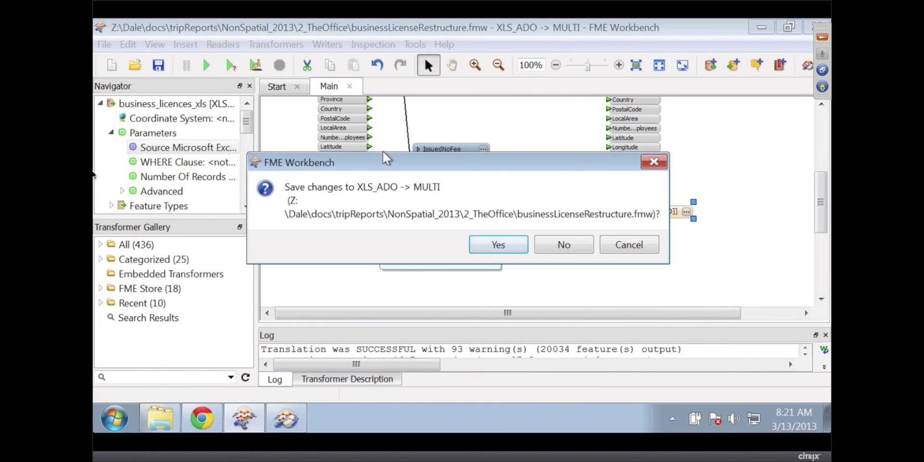
click(558, 248)
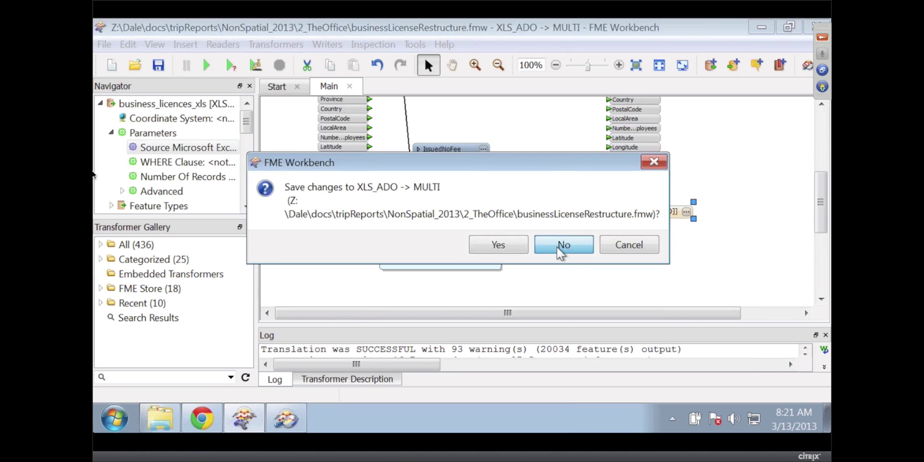
click(330, 268)
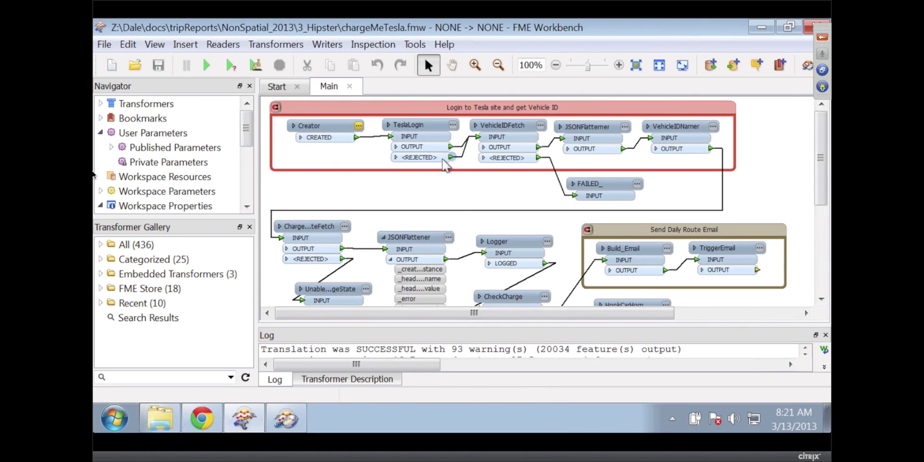
click(453, 125)
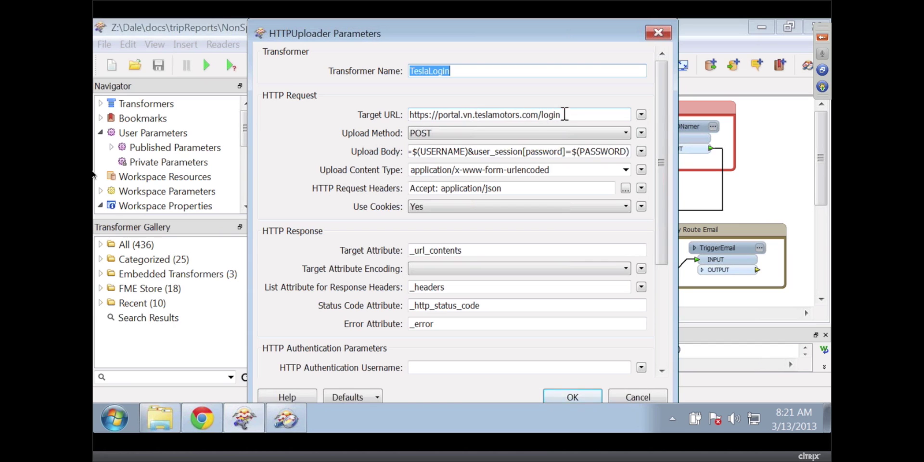
click(658, 35)
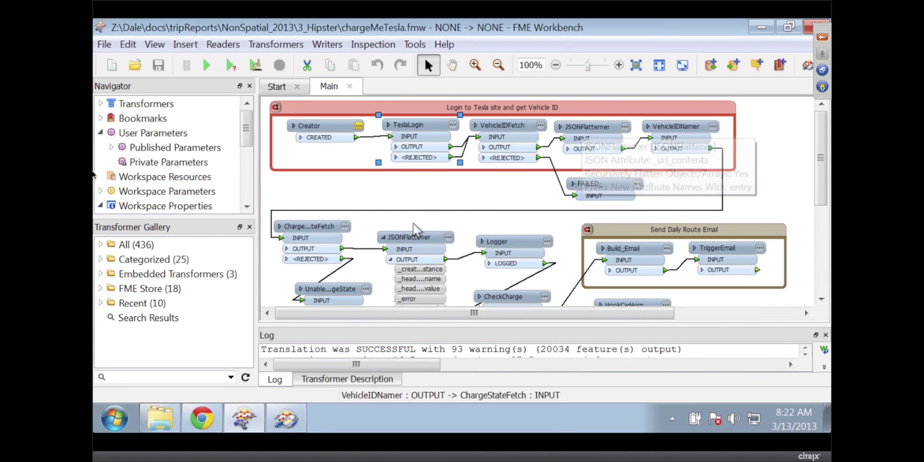
click(344, 227)
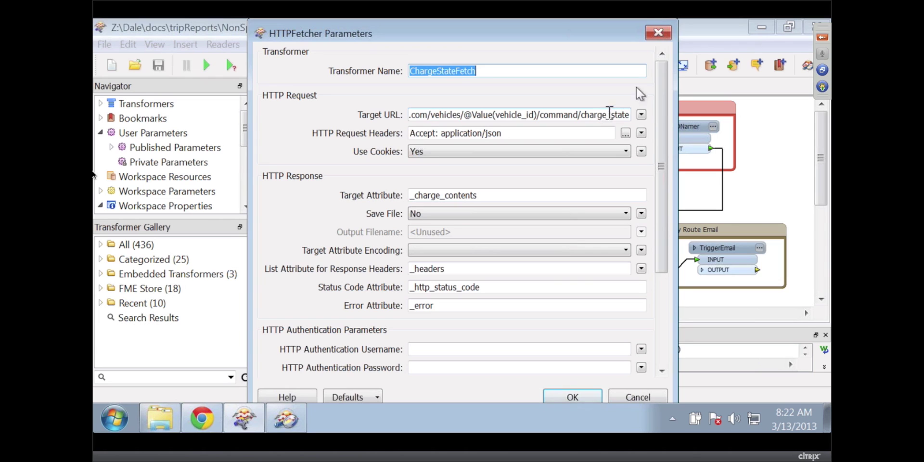
click(659, 32)
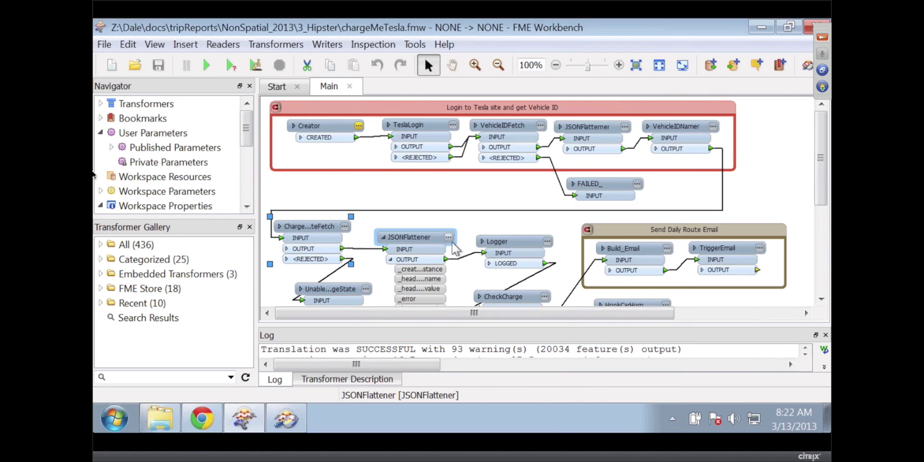
click(449, 237)
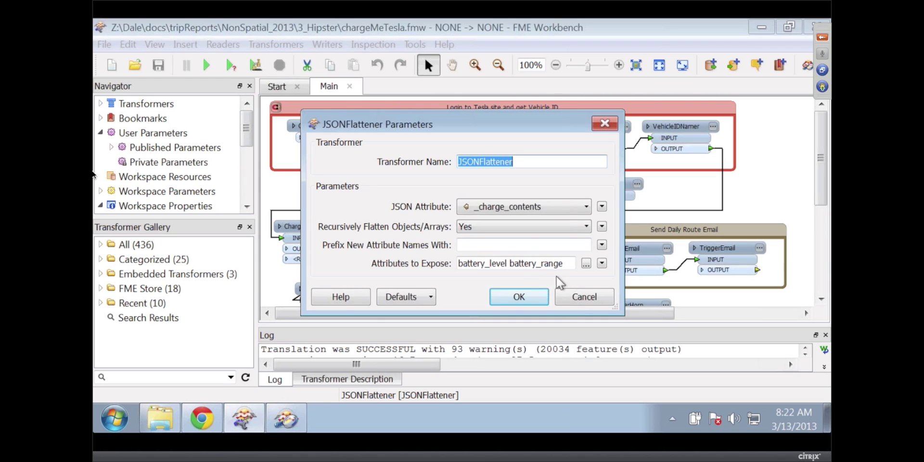
click(580, 298)
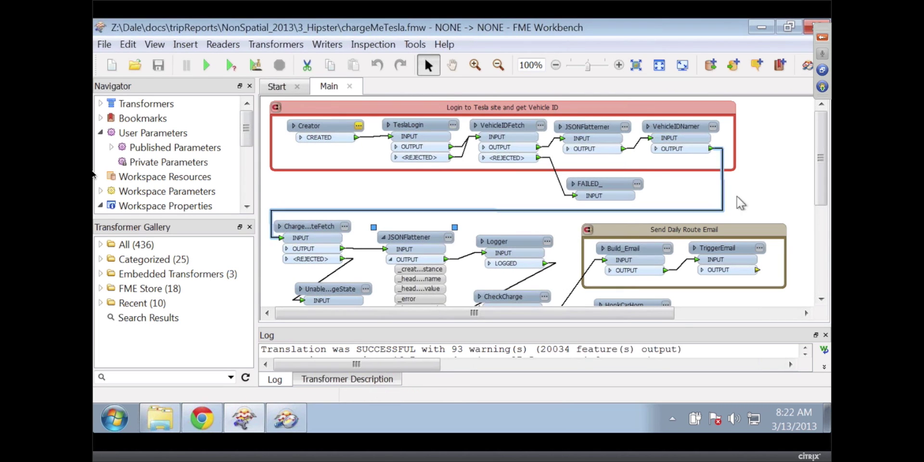
drag(819, 169, 819, 195)
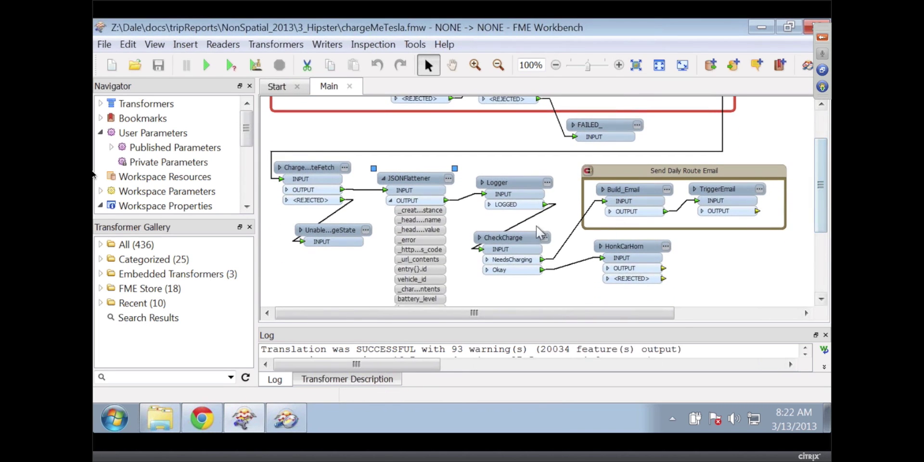
double_click(541, 237)
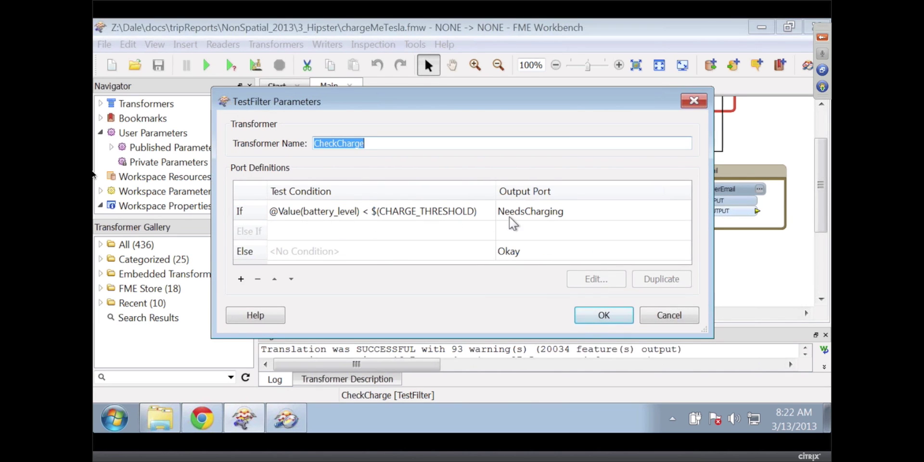
click(675, 317)
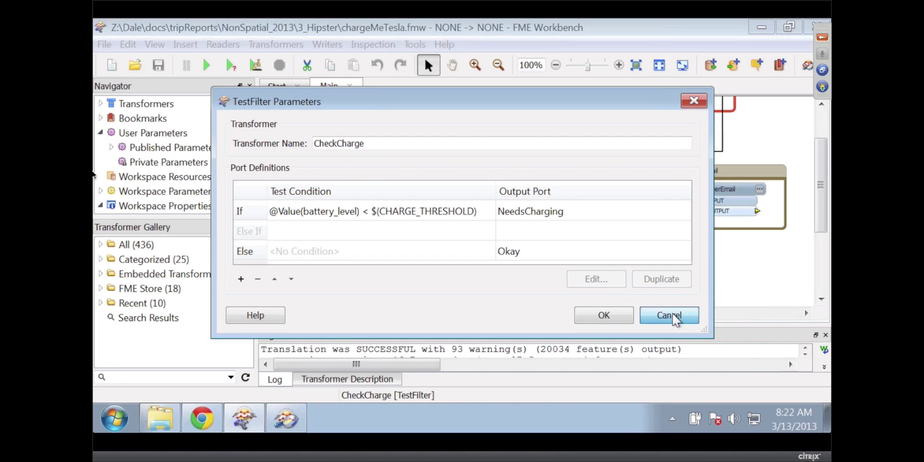
click(675, 318)
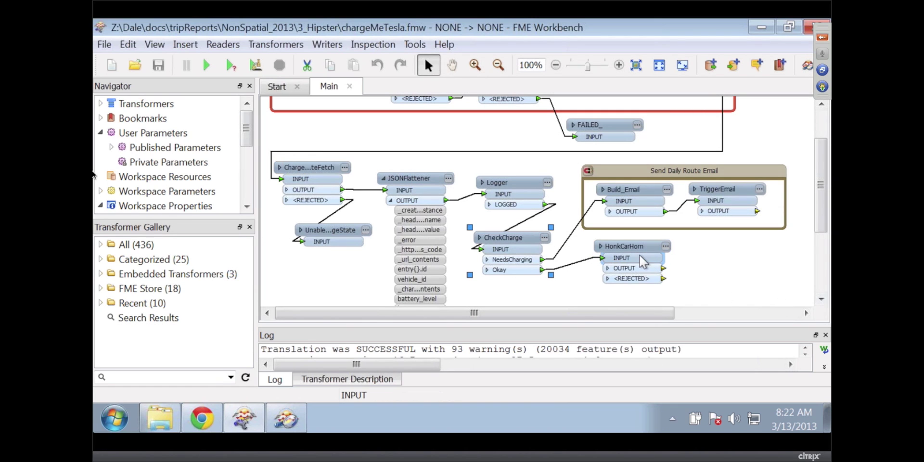
Step: Run chargeMeTesla with Battery Needs Charging Level changed from 95 to 30
click(233, 63)
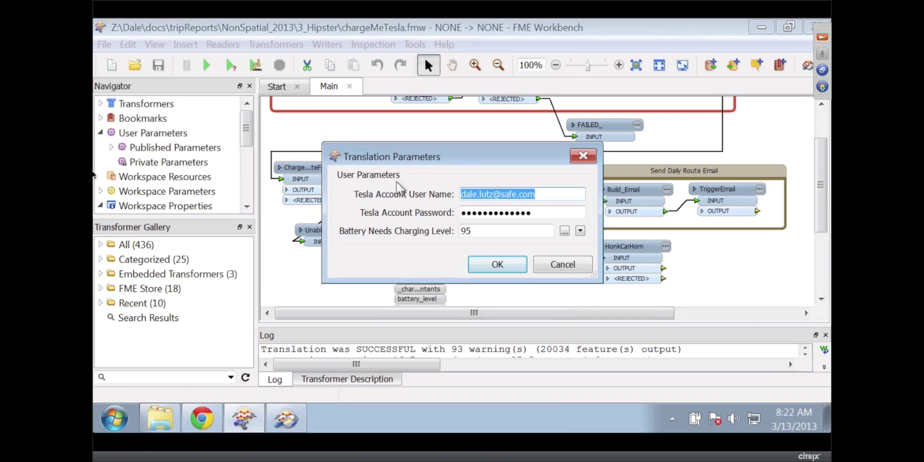
drag(460, 231, 477, 231)
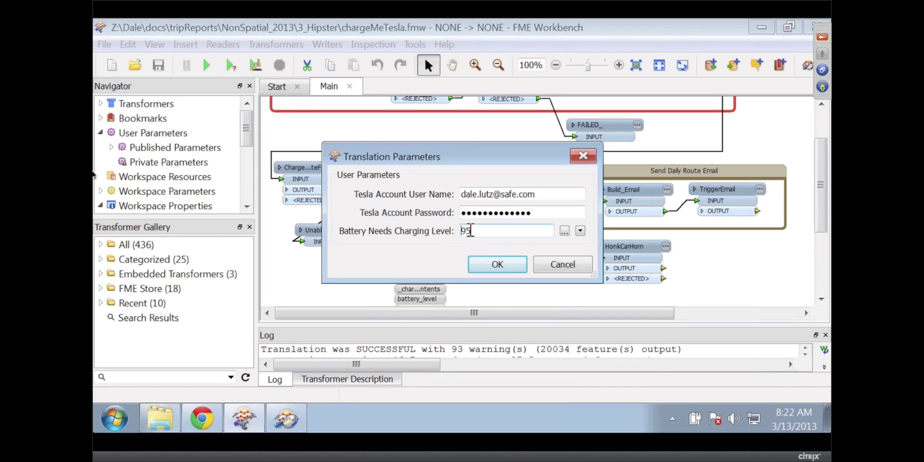
text(30)
click(495, 264)
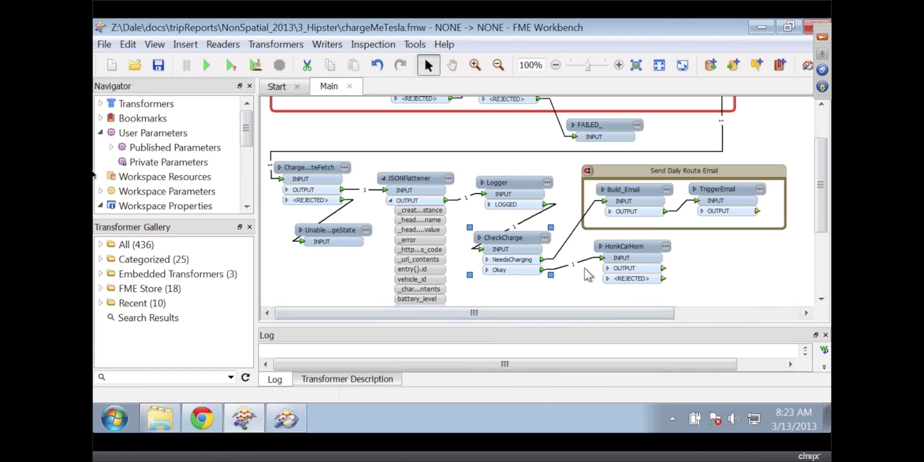
Step: Enlarge the log to highlight battery_current -0.6 and battery_level 85, then shrink it back
mouse_move(715, 331)
mouse_down()
mouse_move(713, 264)
mouse_move(700, 324)
mouse_up()
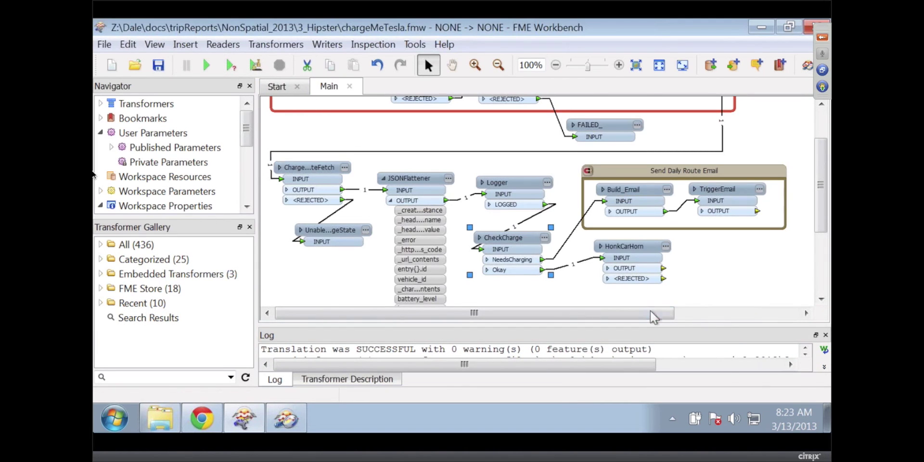
drag(726, 326, 726, 170)
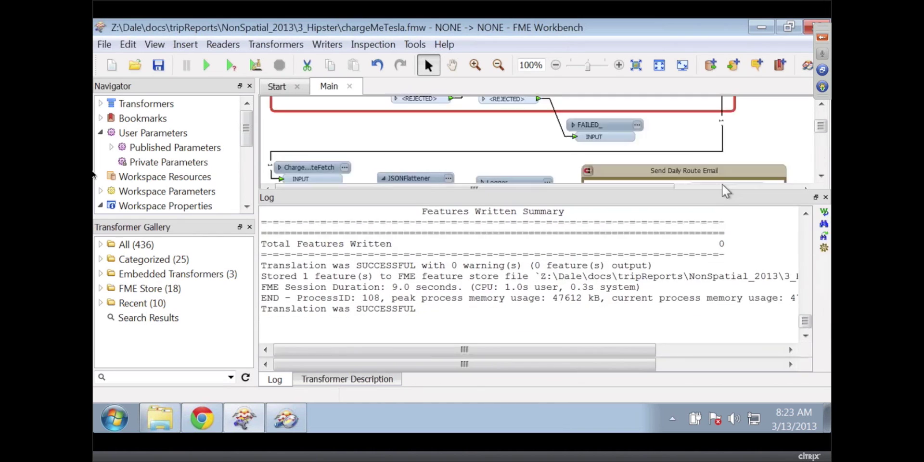
drag(806, 335, 807, 277)
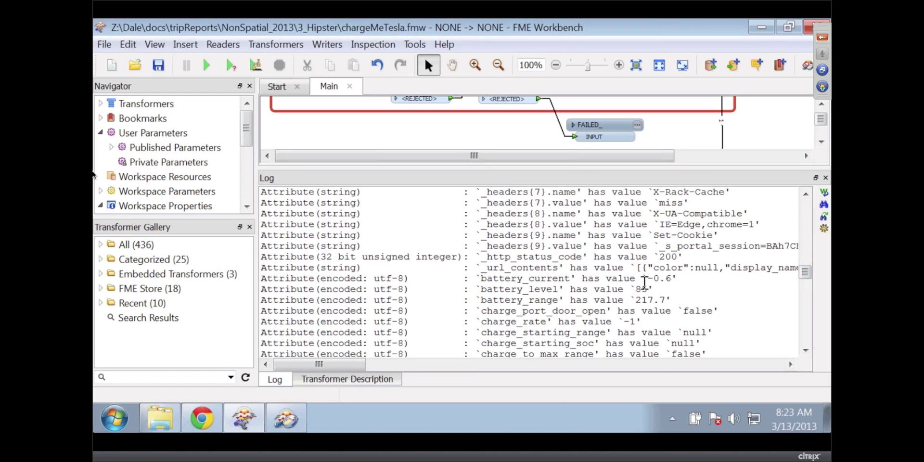
drag(647, 279, 682, 288)
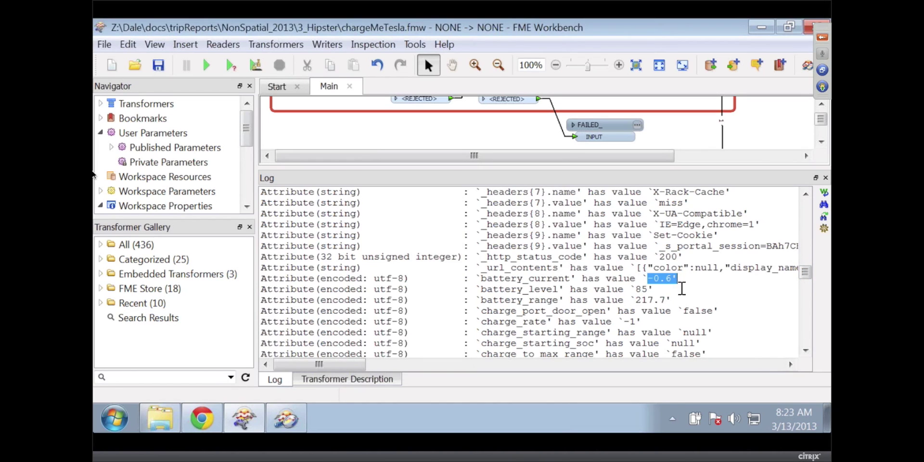
click(683, 288)
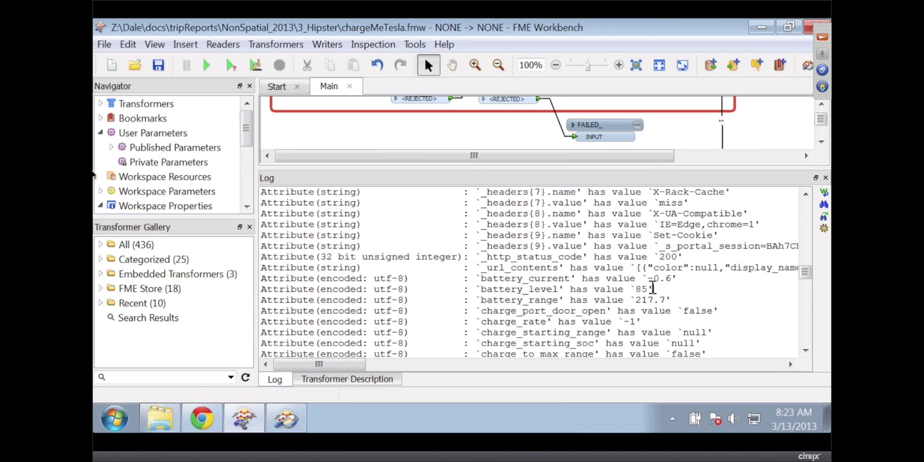
drag(631, 289, 672, 290)
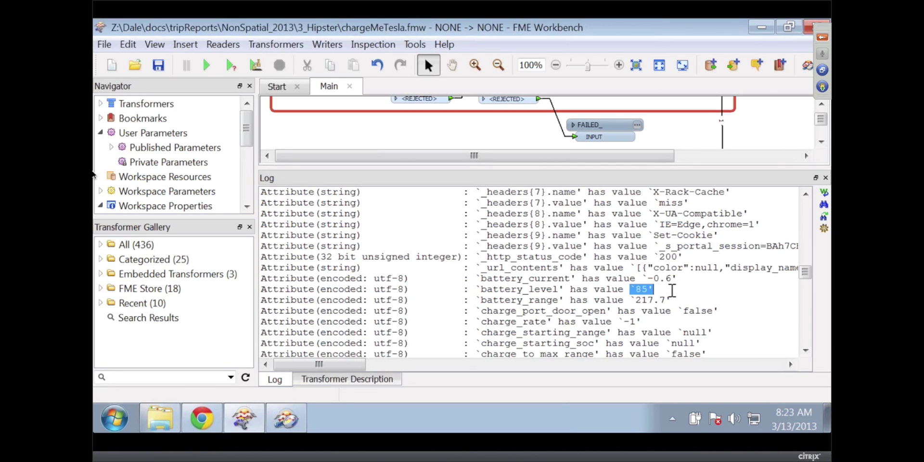
click(672, 291)
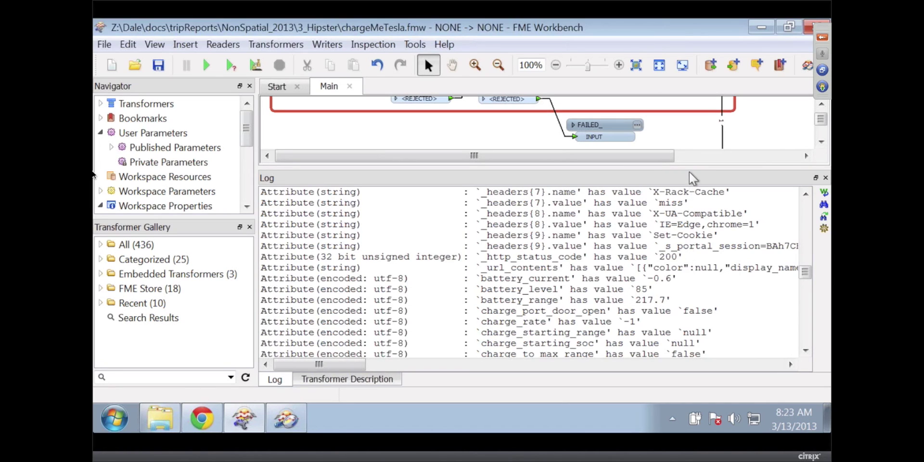
drag(689, 167, 689, 332)
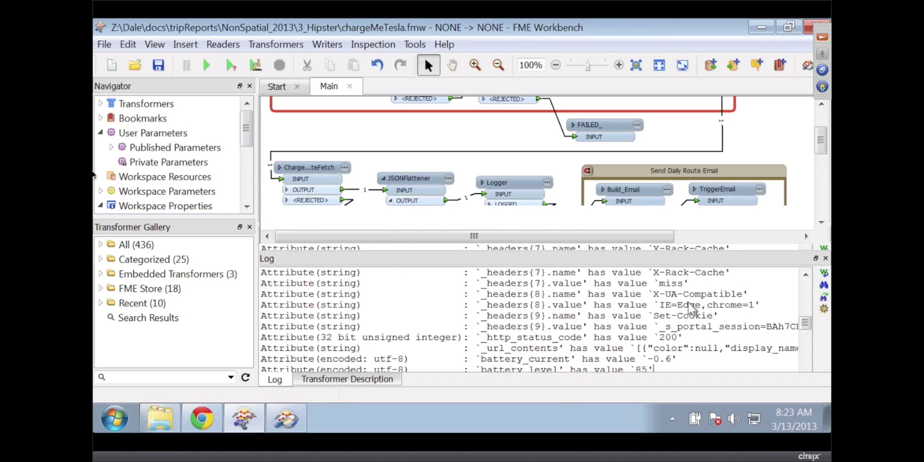
Step: Rerun the workspace with the charging threshold changed from 30 to 90, then switch to Chrome
click(231, 65)
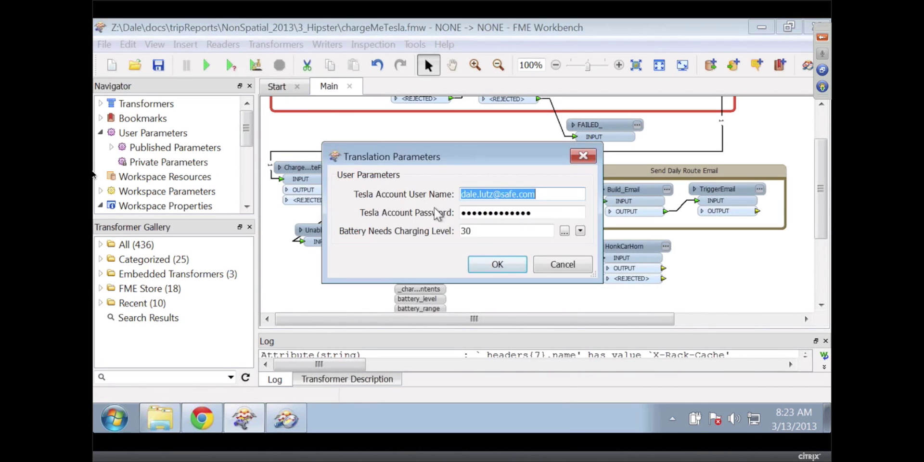
click(458, 231)
double_click(483, 230)
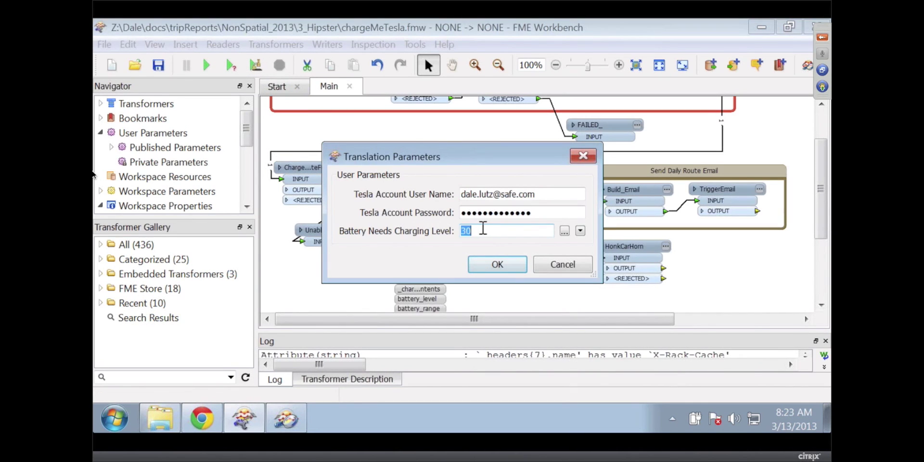
text(90)
click(498, 266)
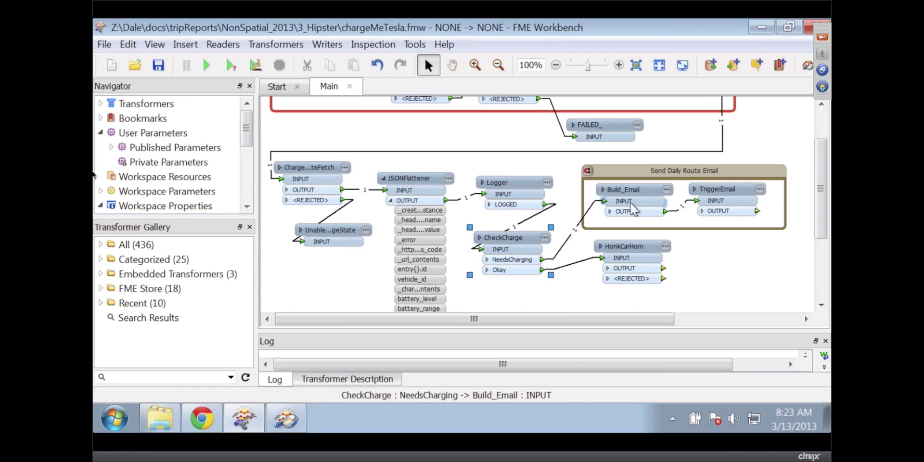
click(203, 423)
Step: Refresh Gmail and open the Charging Alert reporting 85% battery and 217.7 miles of range
click(154, 36)
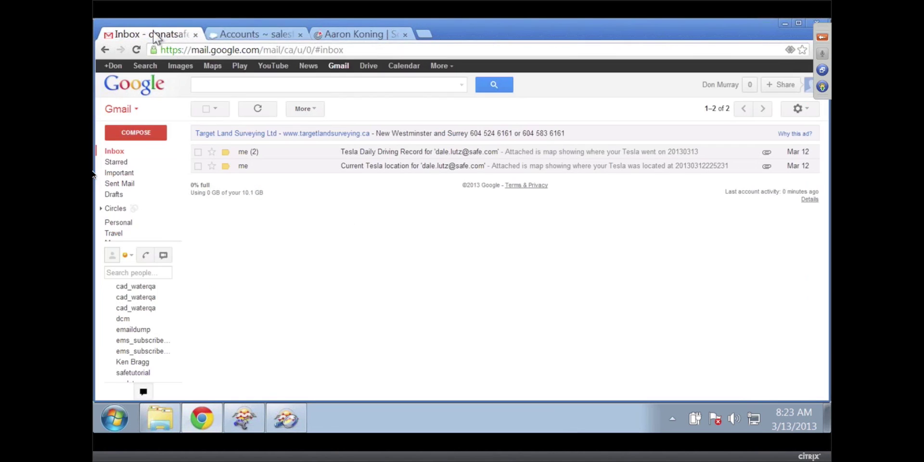
click(258, 111)
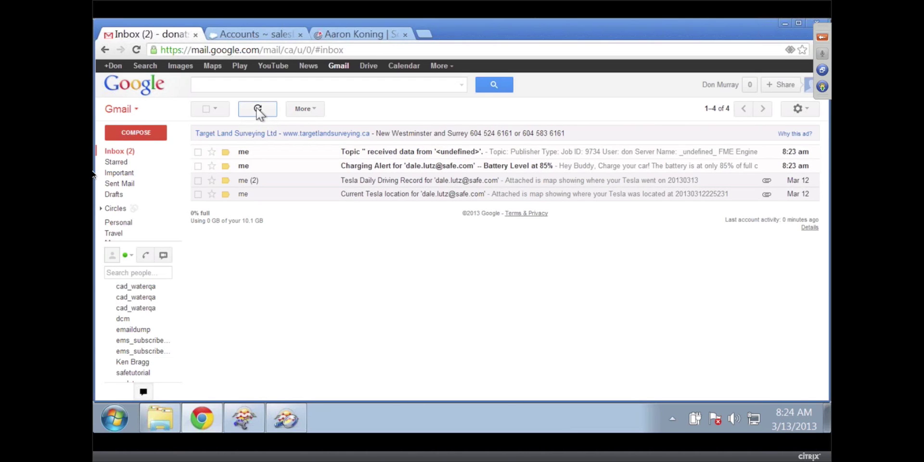
click(360, 167)
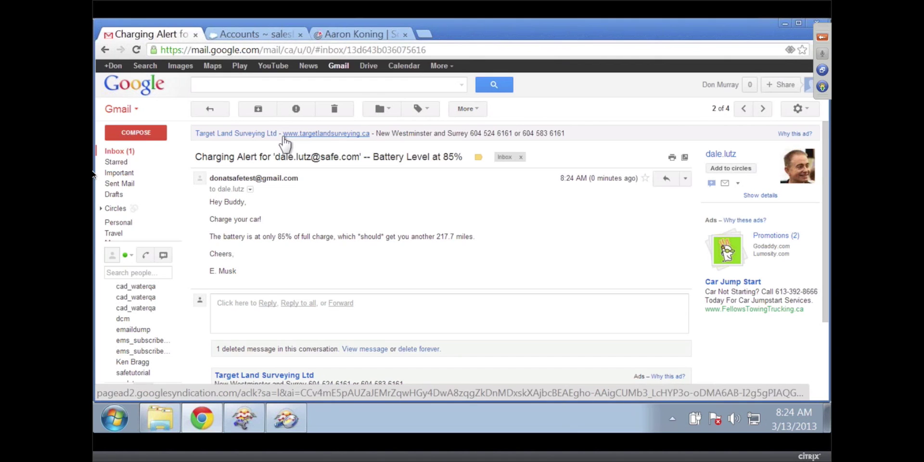
Step: Return to the '3 – Hipster' Tesla charging demo slide in the PowerPoint slide show
key(alt+Tab)
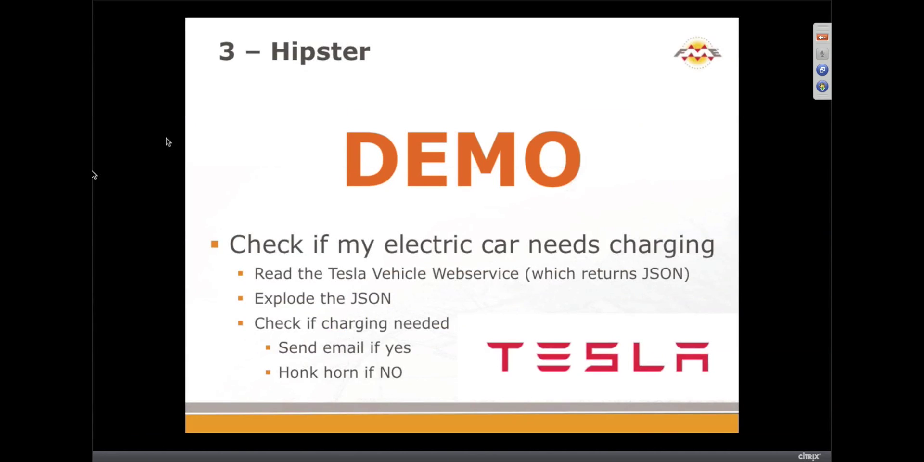